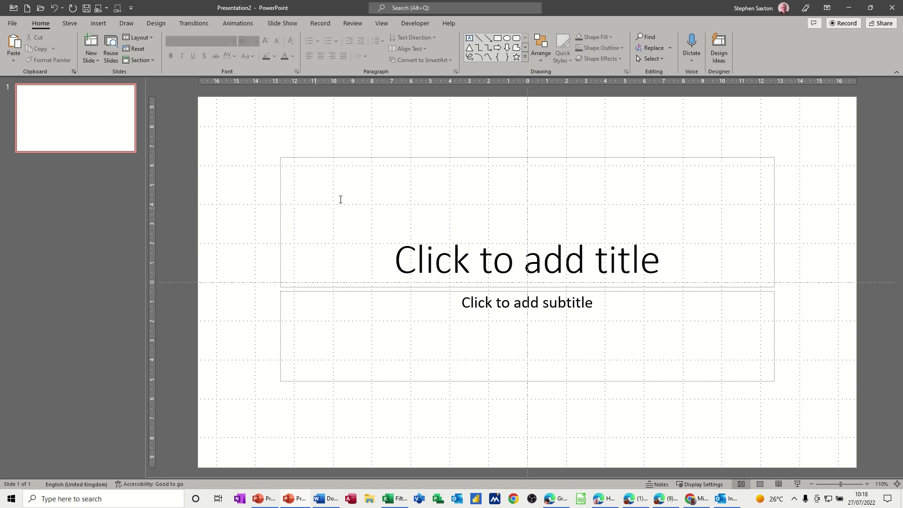
Step: Delete the title placeholder and then the subtitle placeholder from slide 1
click(323, 160)
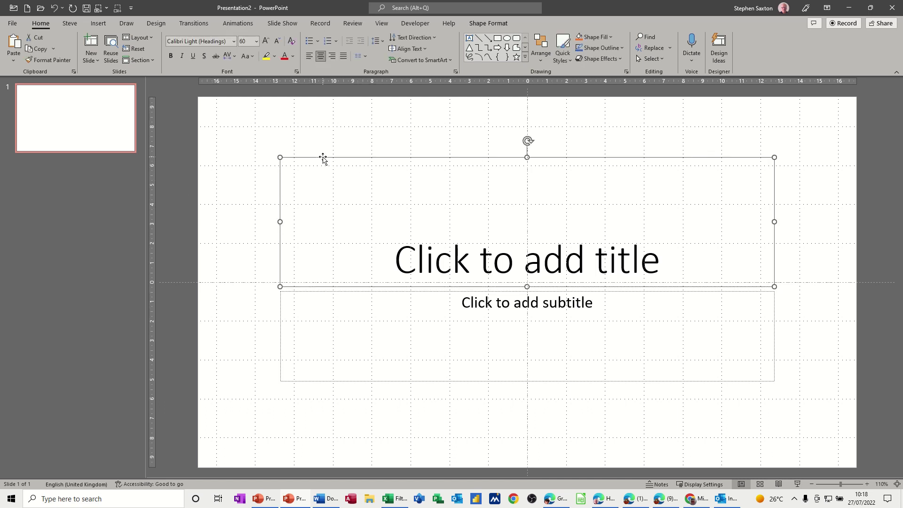
key(Delete)
click(318, 293)
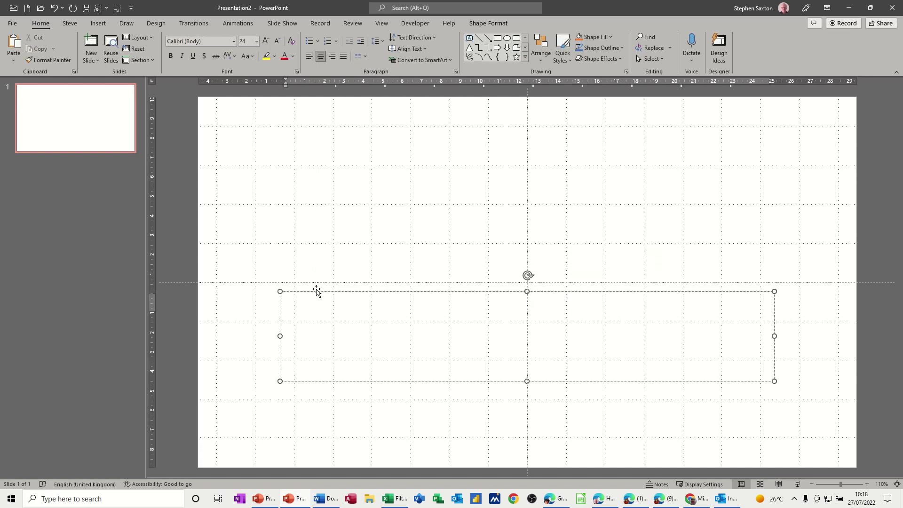
key(Escape)
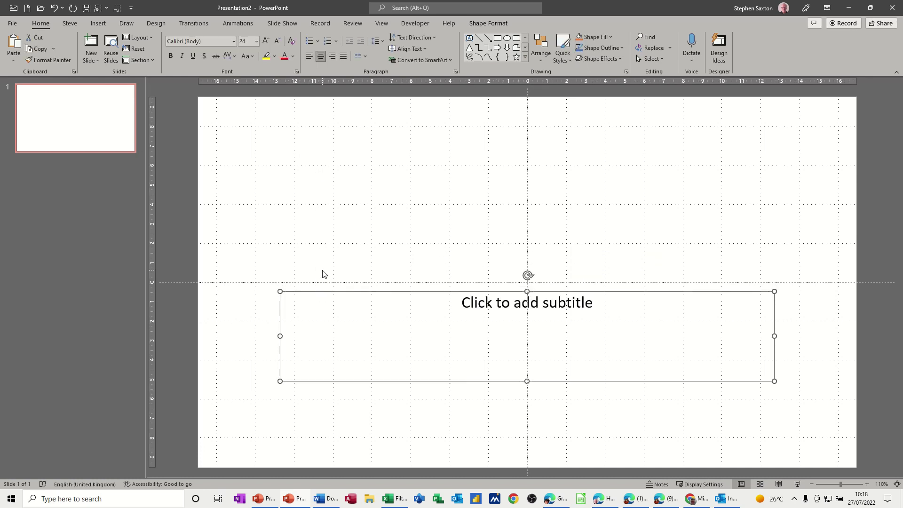
key(Delete)
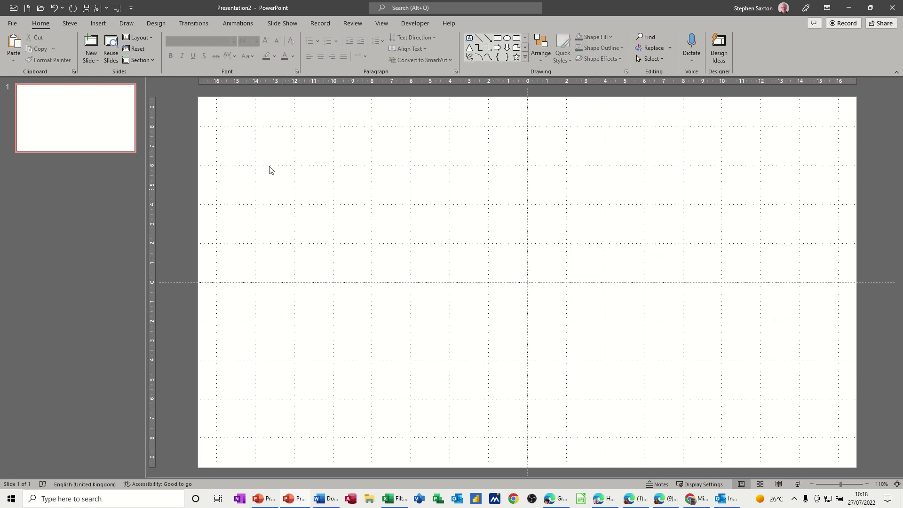
click(99, 25)
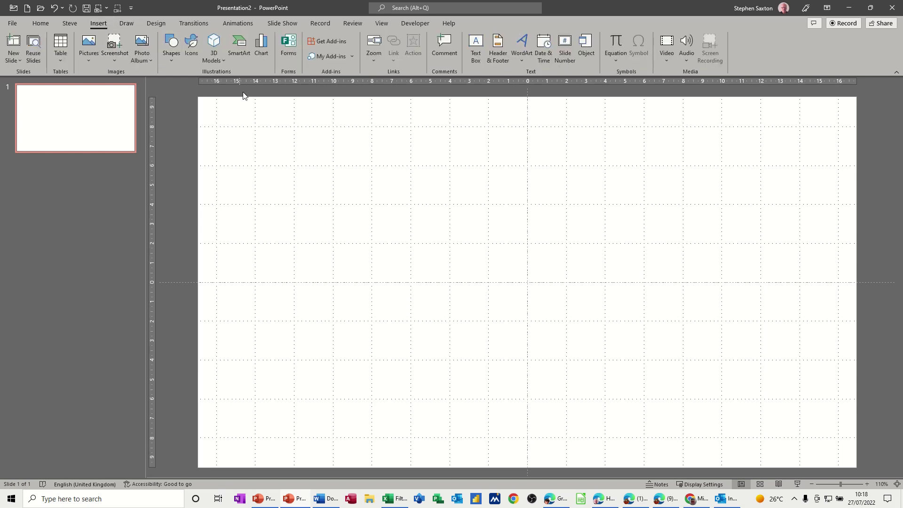
Step: Insert the saved Enquiry Form onto the blank slide from Insert > Forms
click(292, 49)
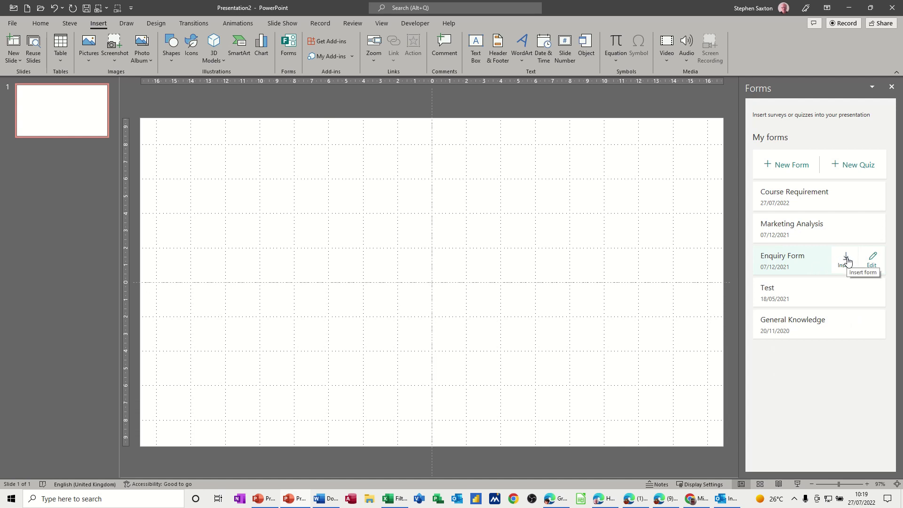
click(847, 260)
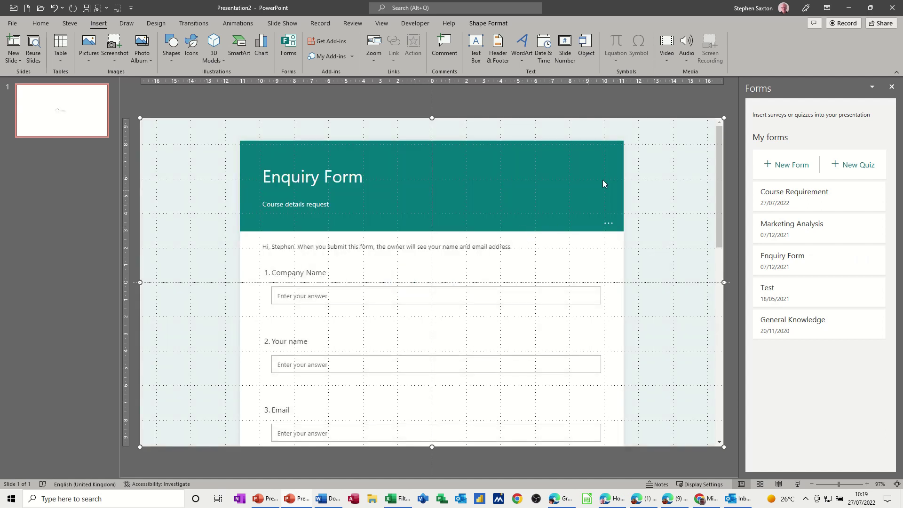
Step: Shrink the embedded Enquiry Form to a smaller frame and centre it on the slide
drag(725, 119, 569, 205)
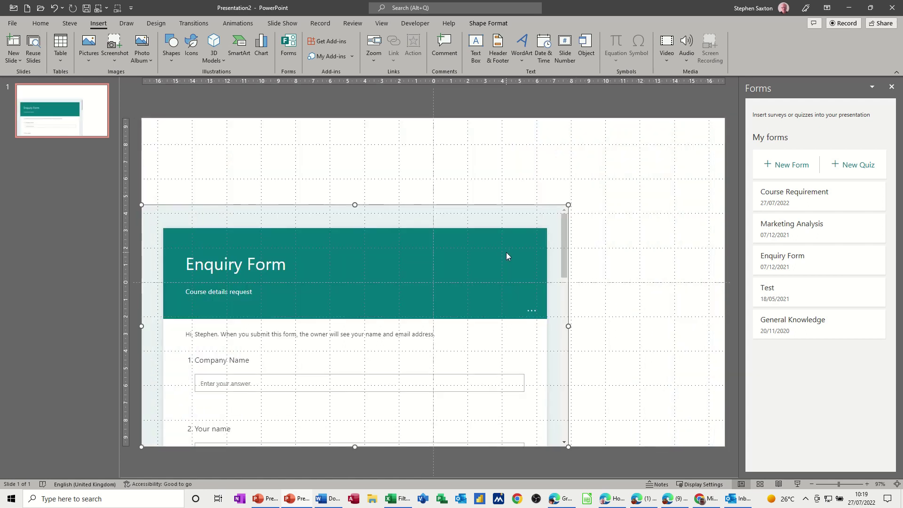
drag(512, 221, 569, 128)
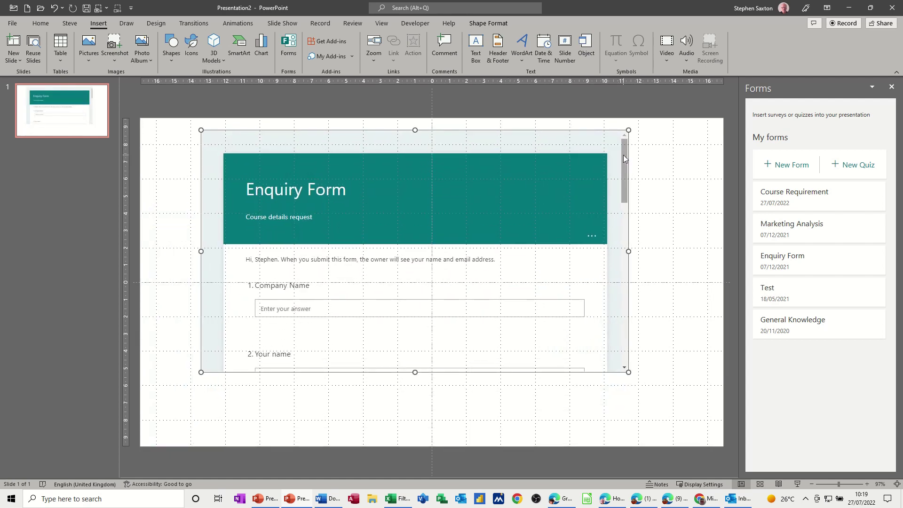
drag(623, 154, 614, 199)
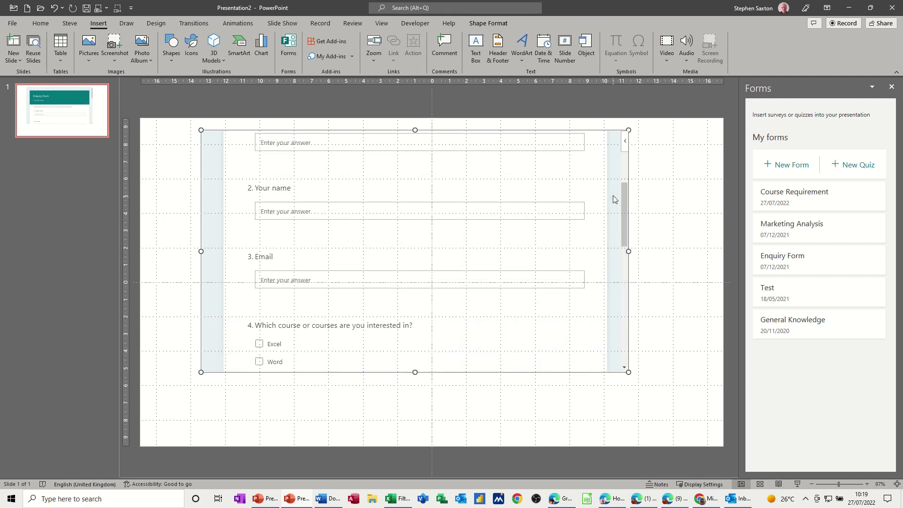
click(625, 141)
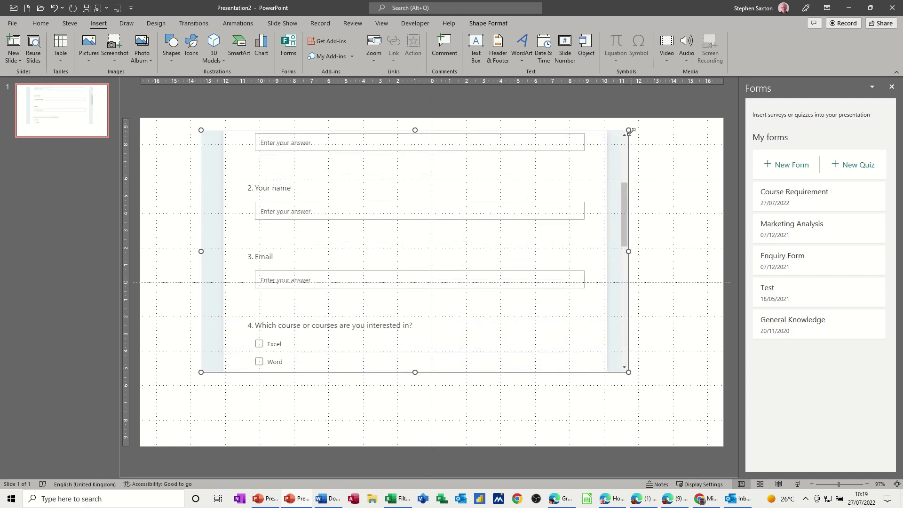
drag(629, 131, 592, 180)
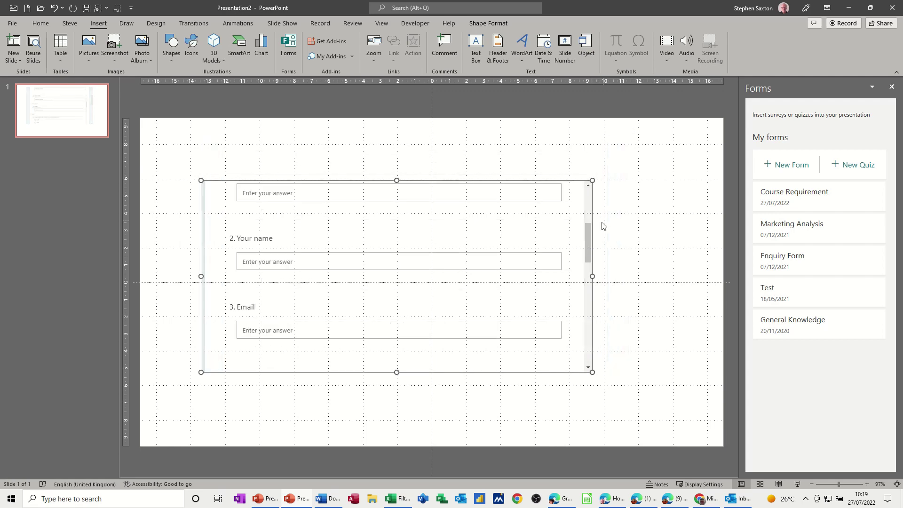
drag(588, 247, 565, 216)
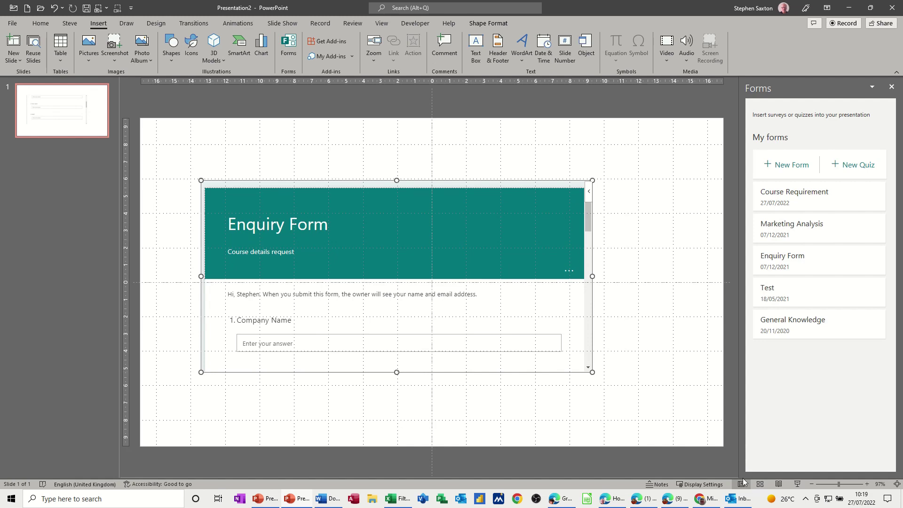
Step: Start the slide show and tick Excel, Word and PowerPoint as courses of interest
click(797, 484)
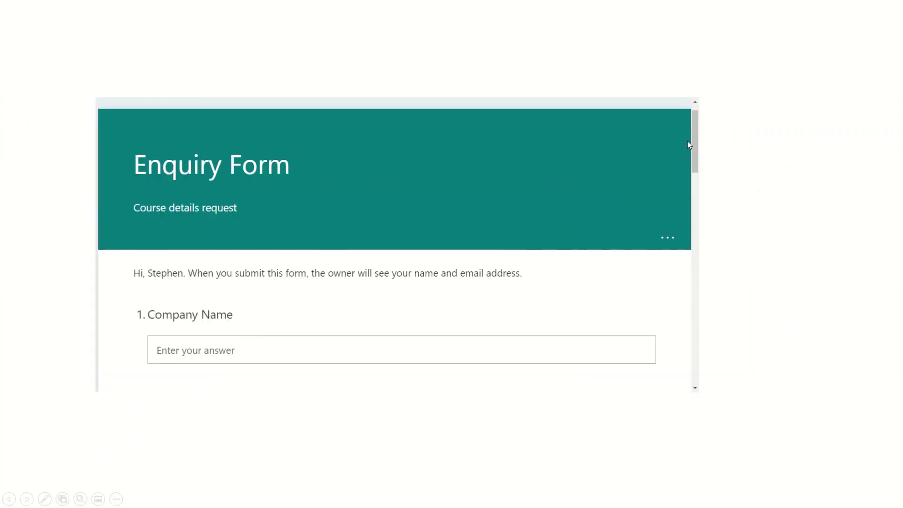
drag(695, 137, 535, 238)
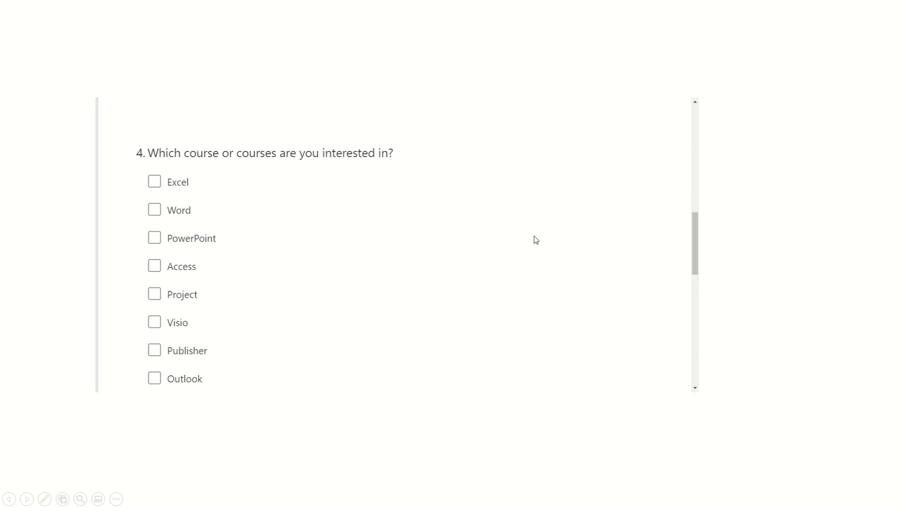
click(154, 184)
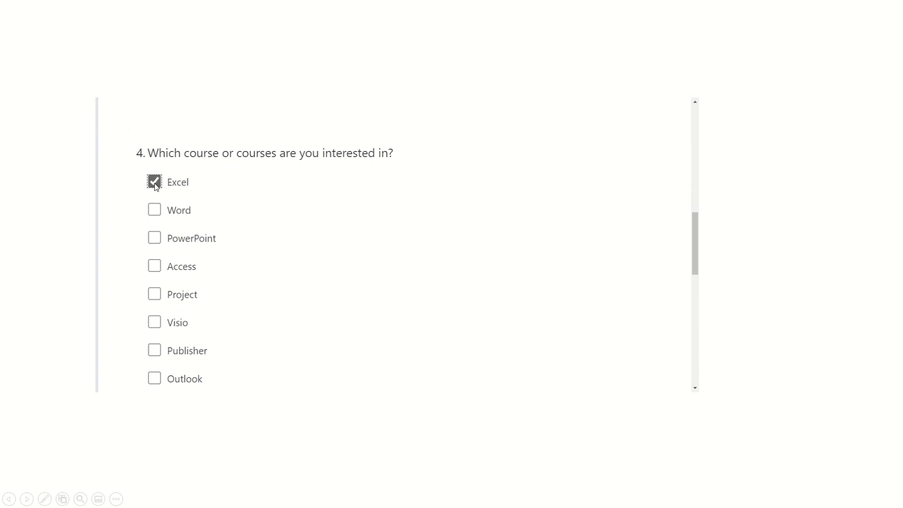
click(156, 216)
click(154, 239)
Step: Enter the company name 'IT's Easy' and submit the form response
drag(697, 248, 694, 174)
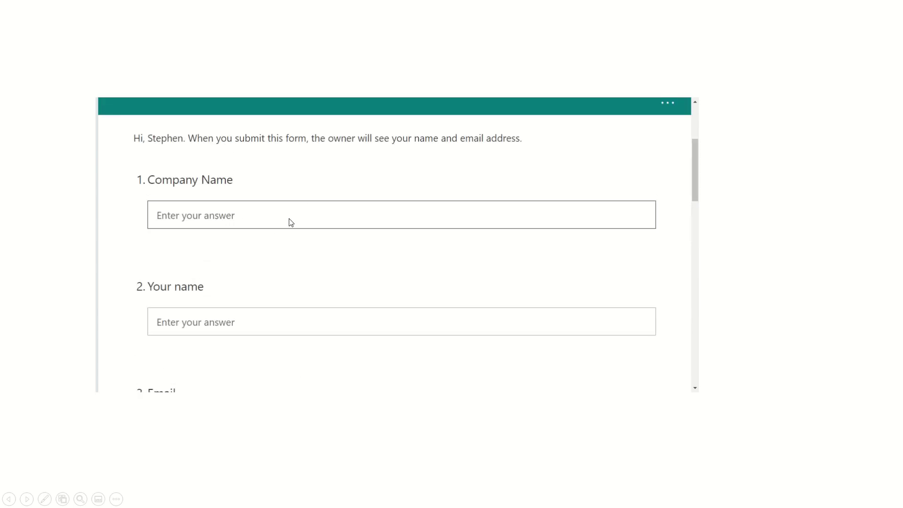
text(IT's Easy)
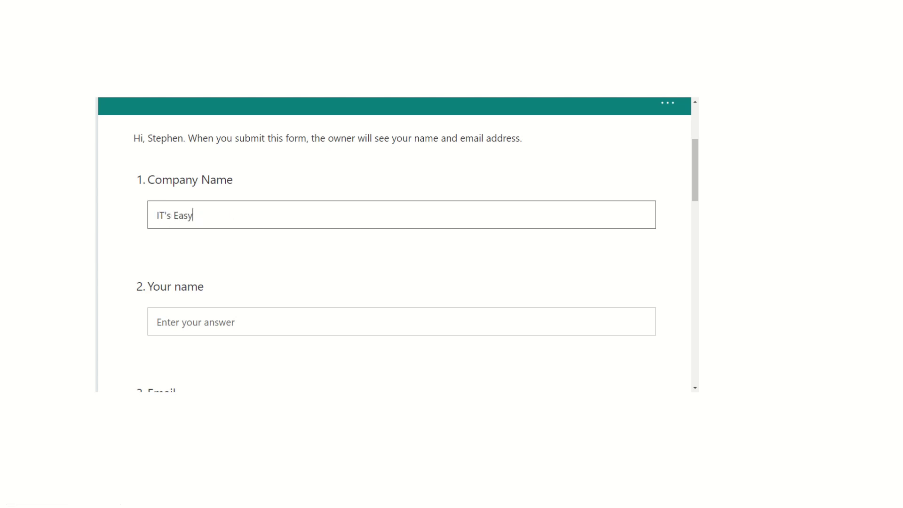
drag(694, 160, 675, 290)
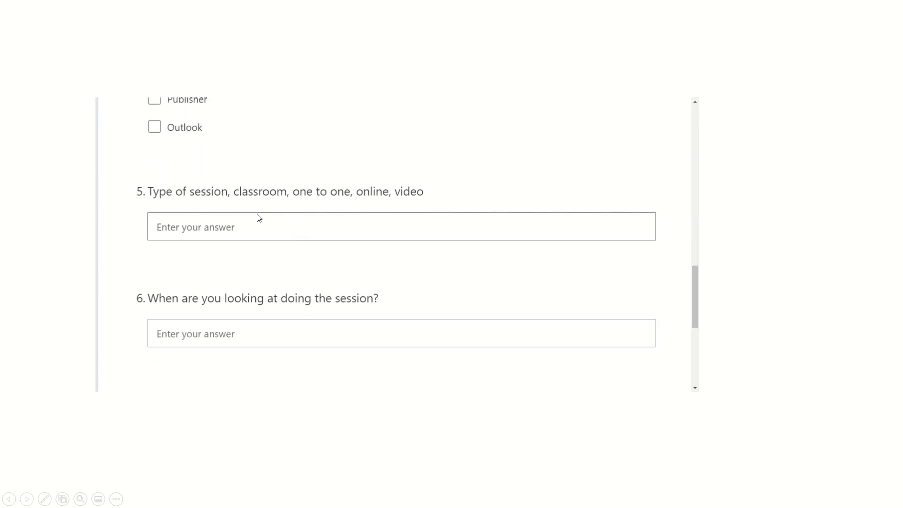
scroll(695, 288, down, 5)
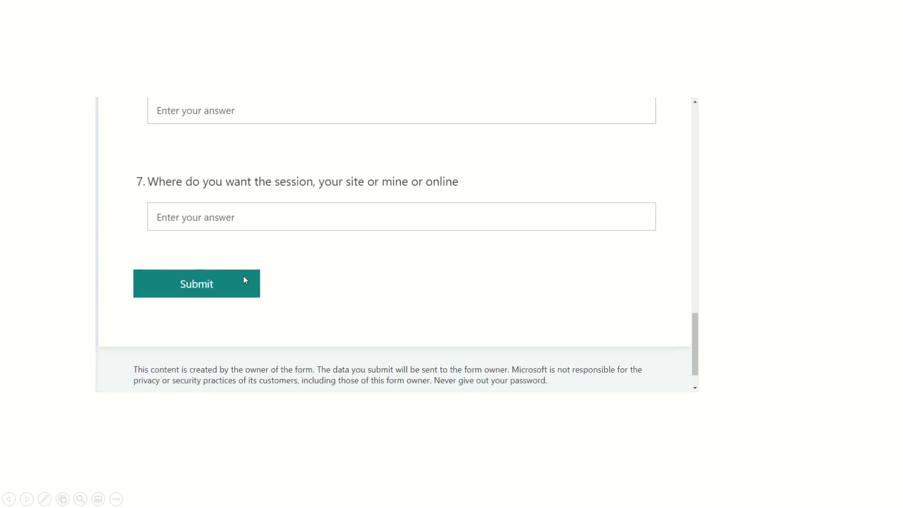
click(201, 282)
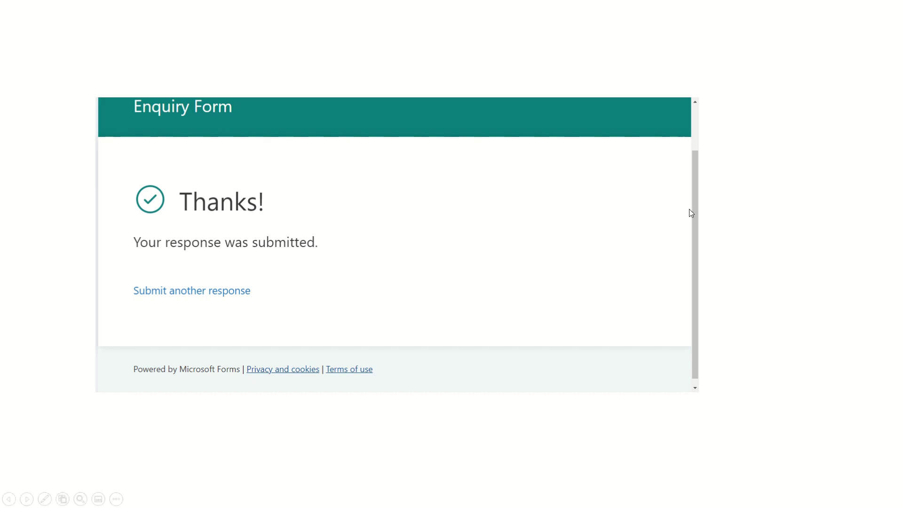
Step: End the slide show and nudge the embedded form slightly to the right
key(Escape)
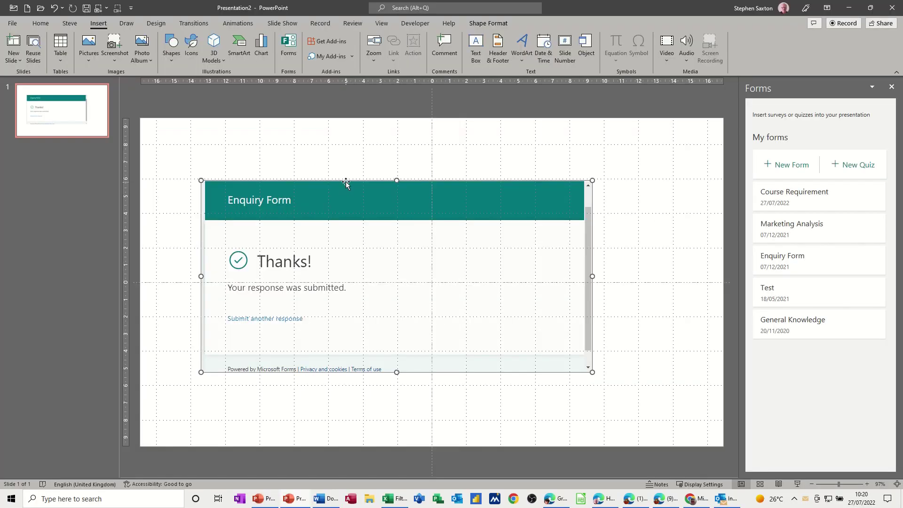
drag(347, 180, 357, 179)
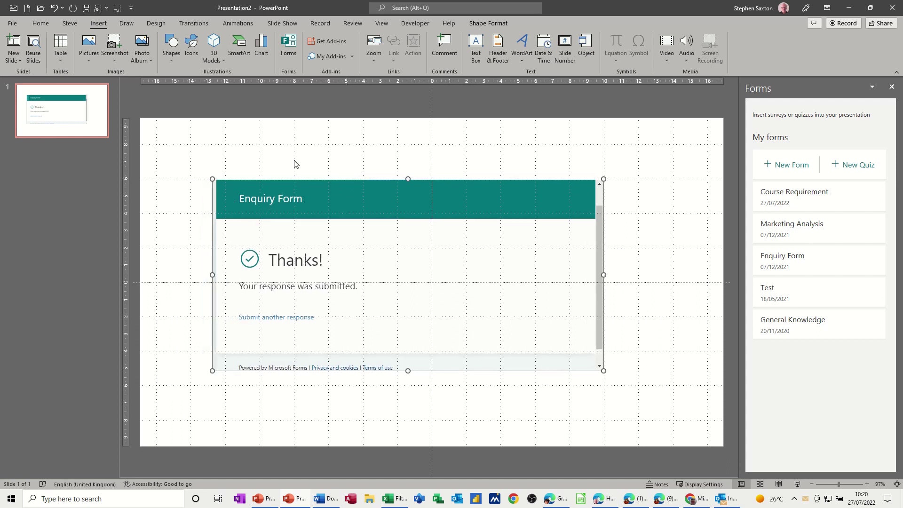
click(640, 233)
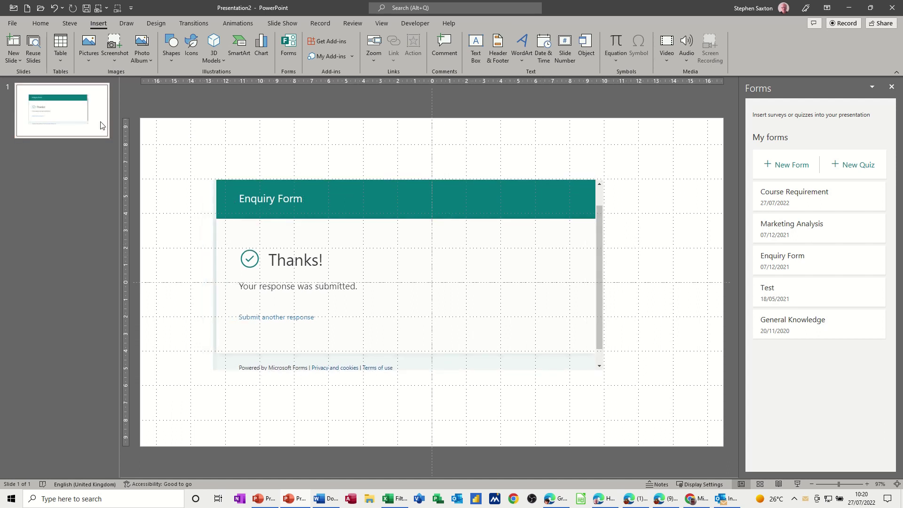
Step: Add slide 2 with a Blank layout and start a new form in Microsoft Forms
key(ctrl+m)
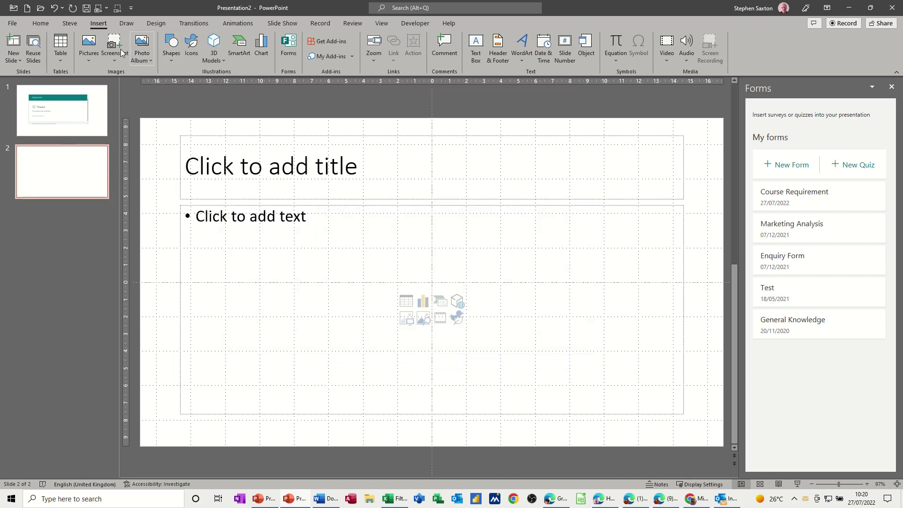
click(42, 24)
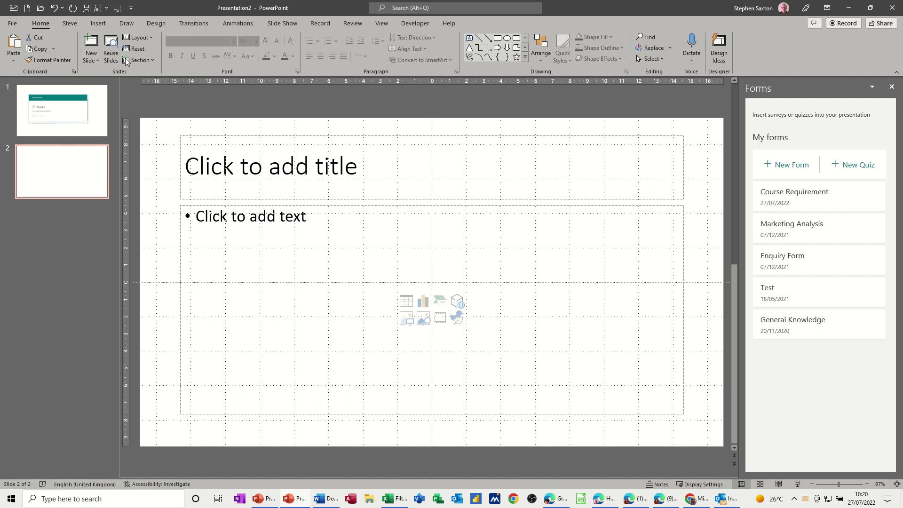
click(137, 38)
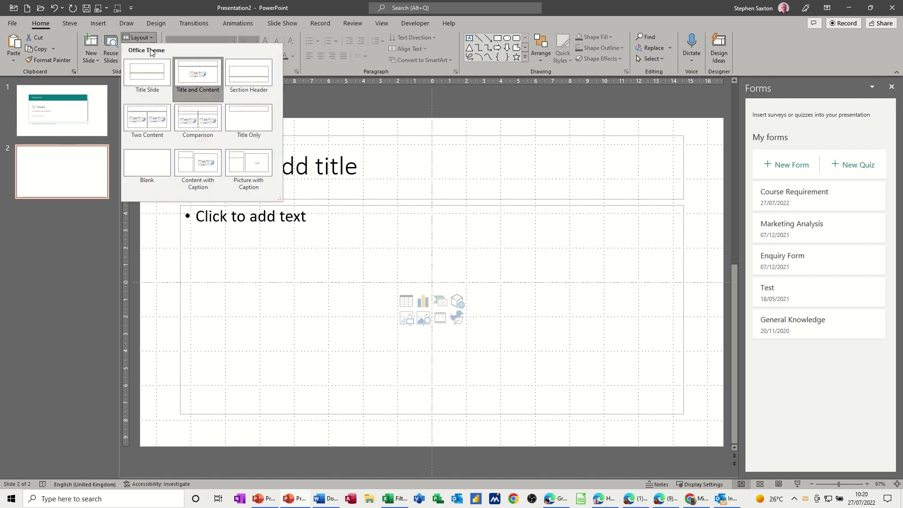
click(145, 165)
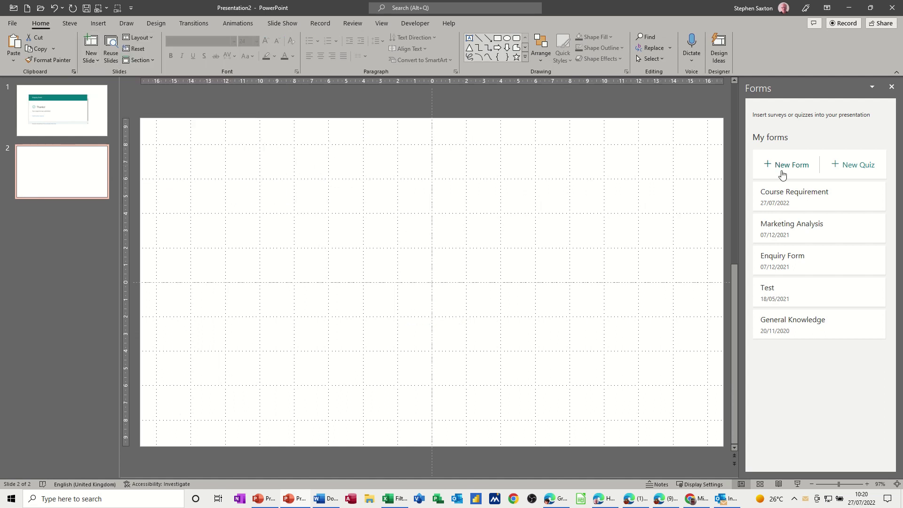
click(791, 166)
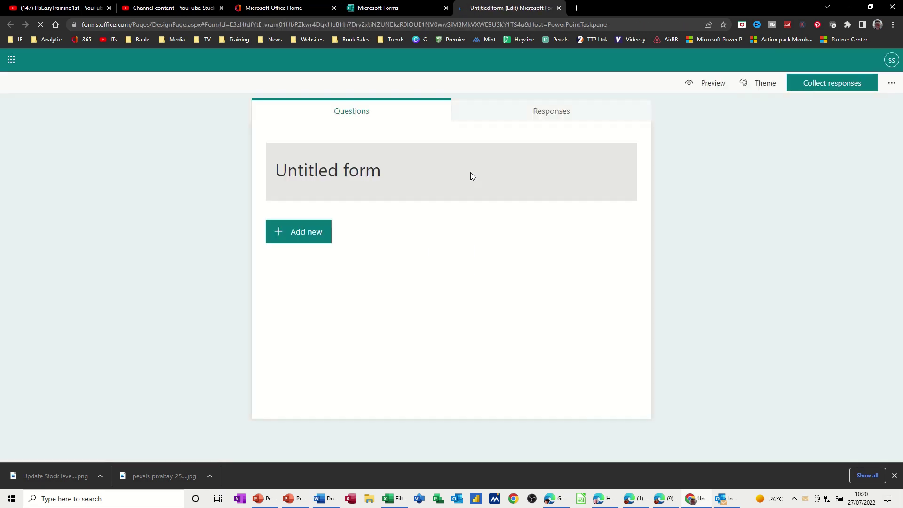
Step: Type 'Courses Online' as the title of the new untitled form
click(391, 172)
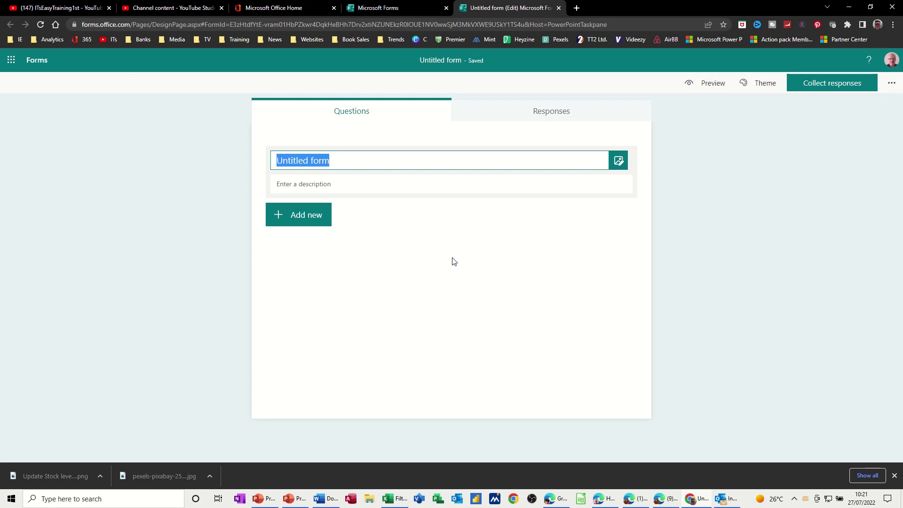
text(Cour)
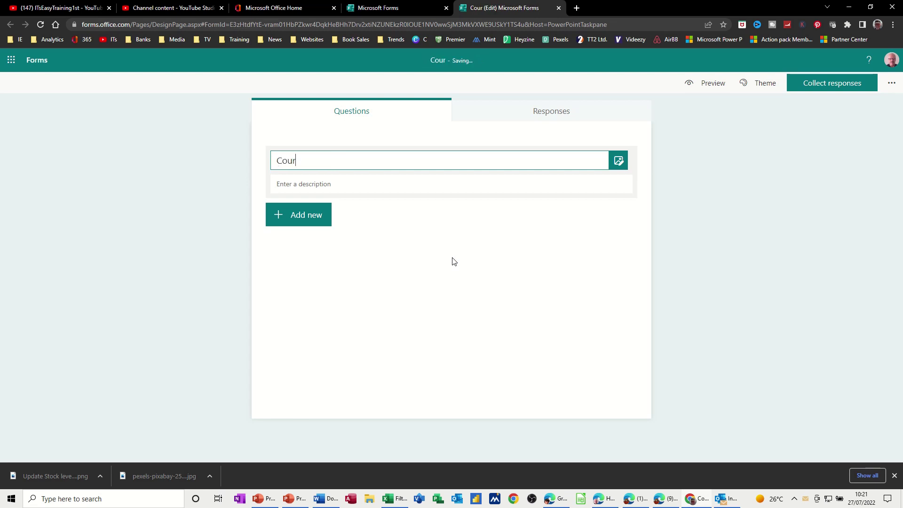
text(ses)
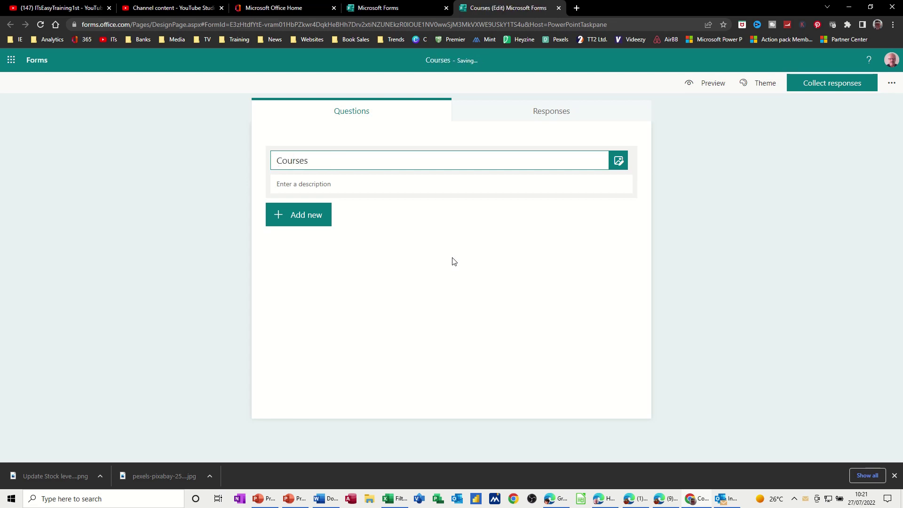
text( Onlin)
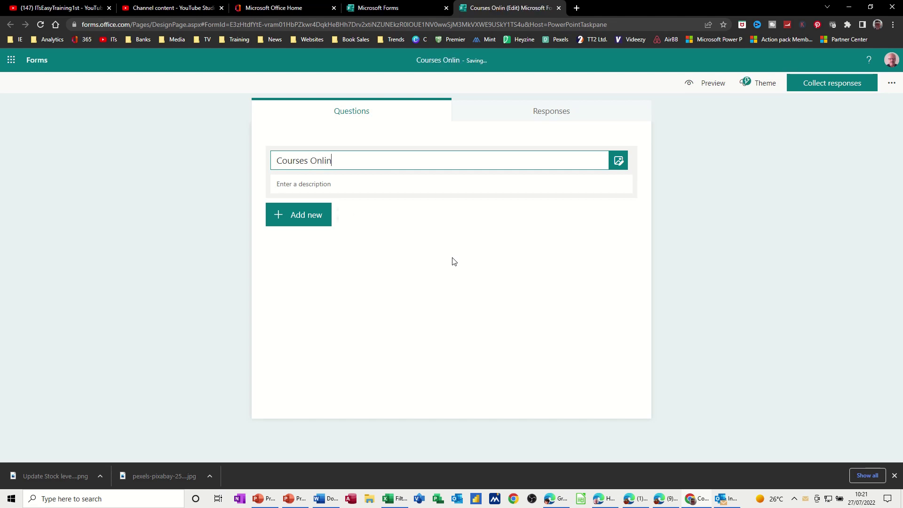
text(e)
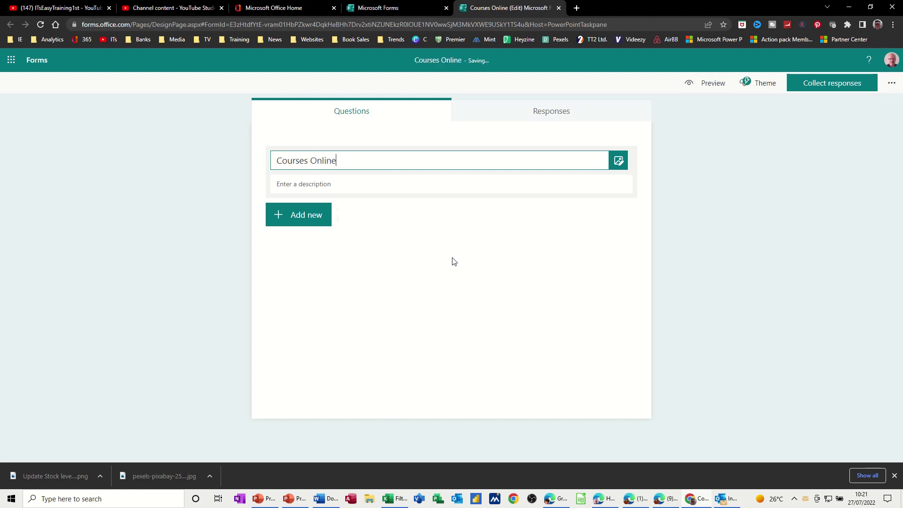
click(322, 188)
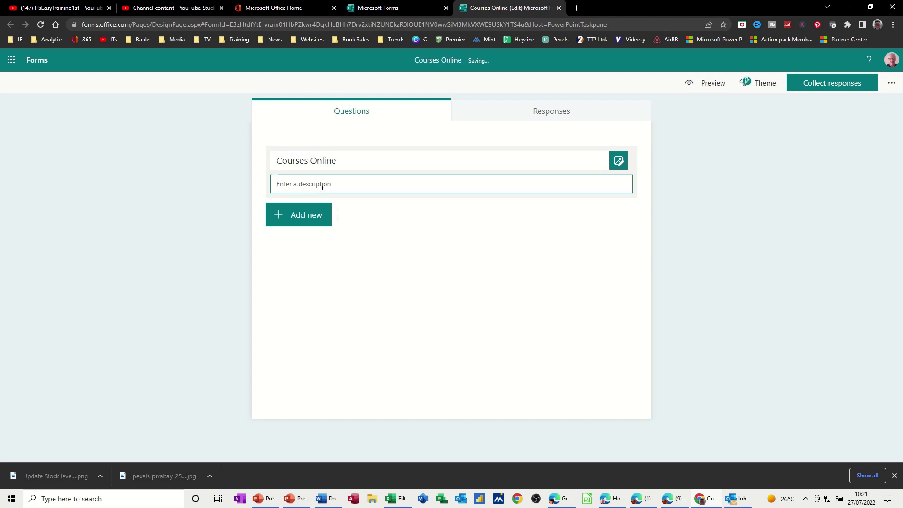
click(306, 217)
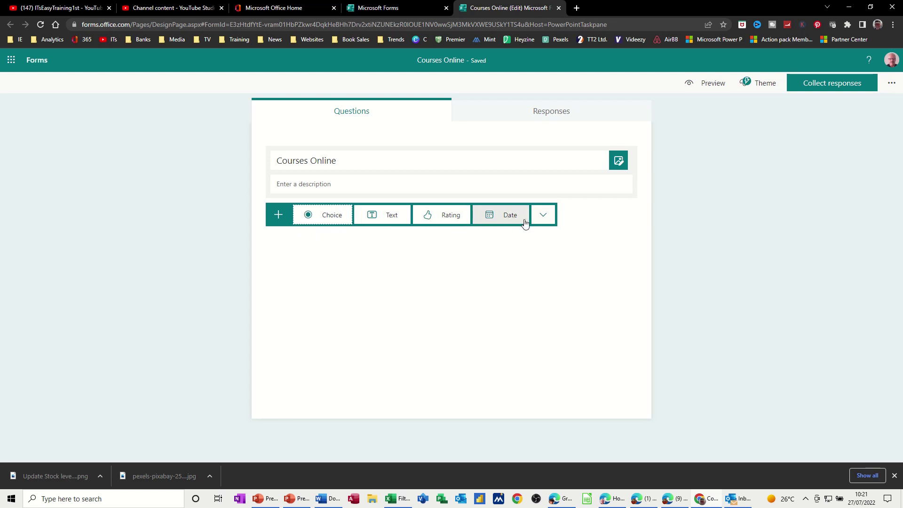
Step: Add Choice question 1 'Do you prefer Online Training' with options Yes and No
click(545, 220)
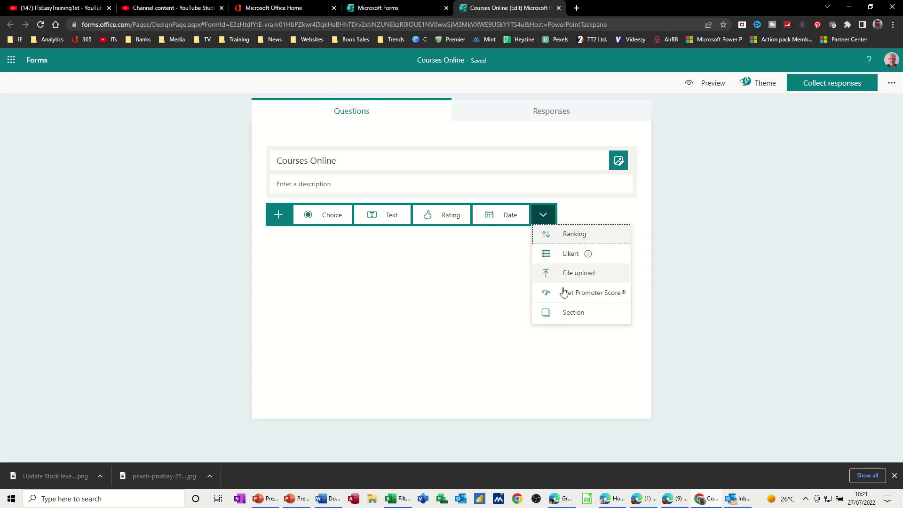
click(327, 217)
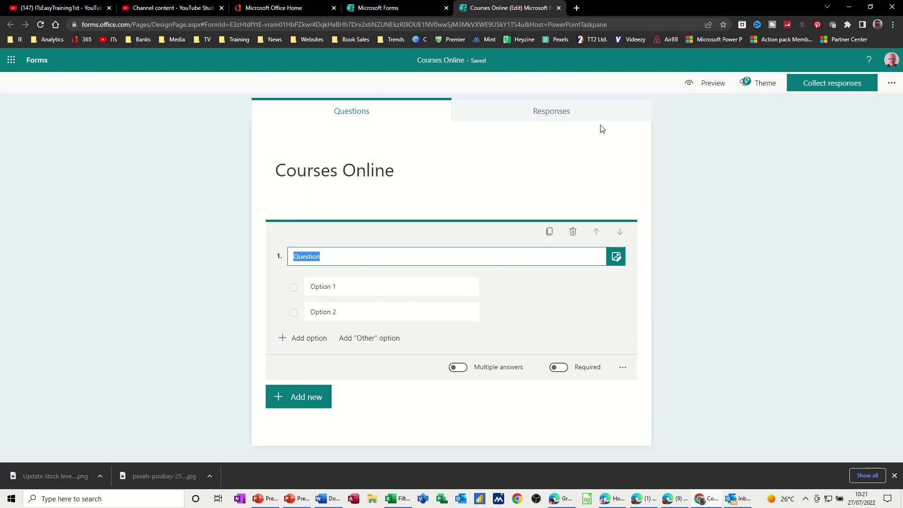
text(Do you prefer Online Training)
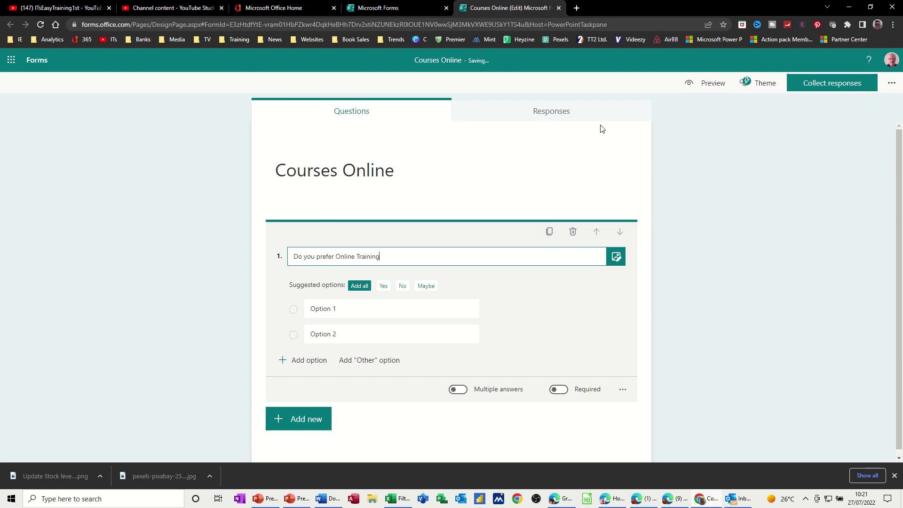
click(324, 311)
text(Yes)
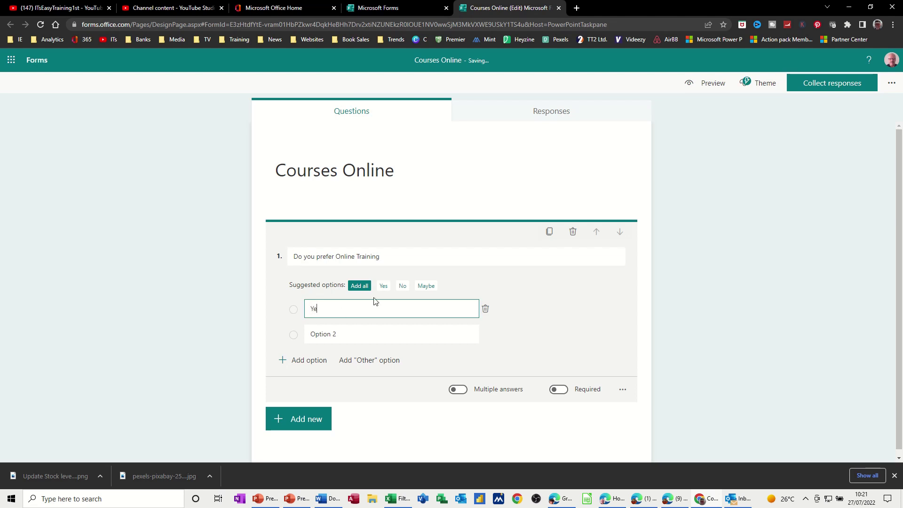
click(345, 332)
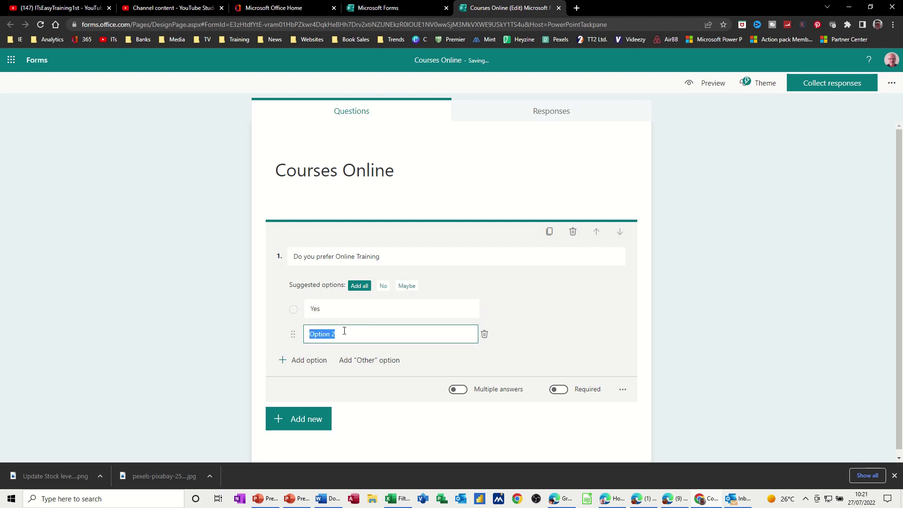
text(No)
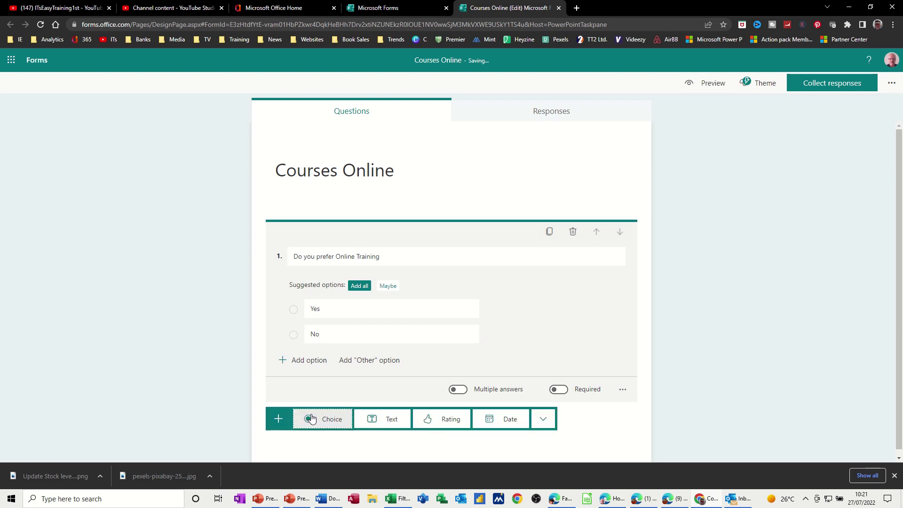
click(369, 419)
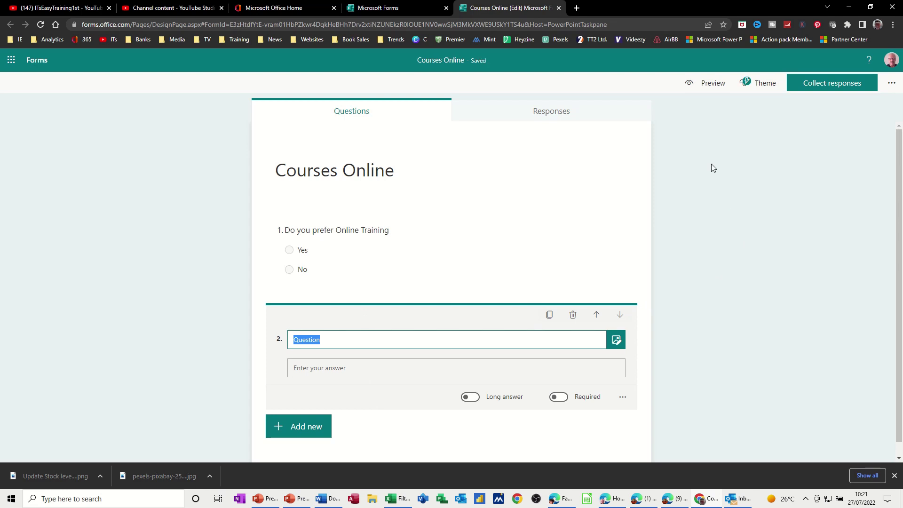
Step: Word text question 2 'How long do you think an Online session should be?' and add a rating question
text(How lon)
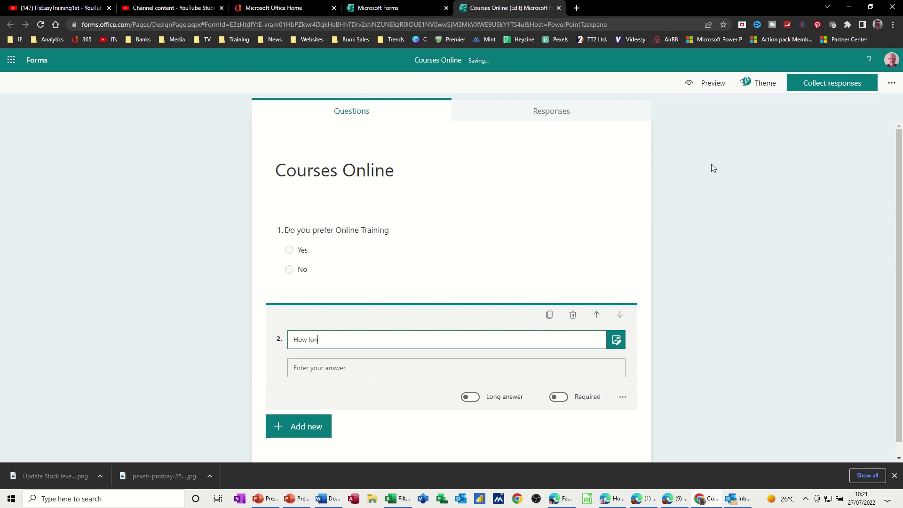
text(g do you think an)
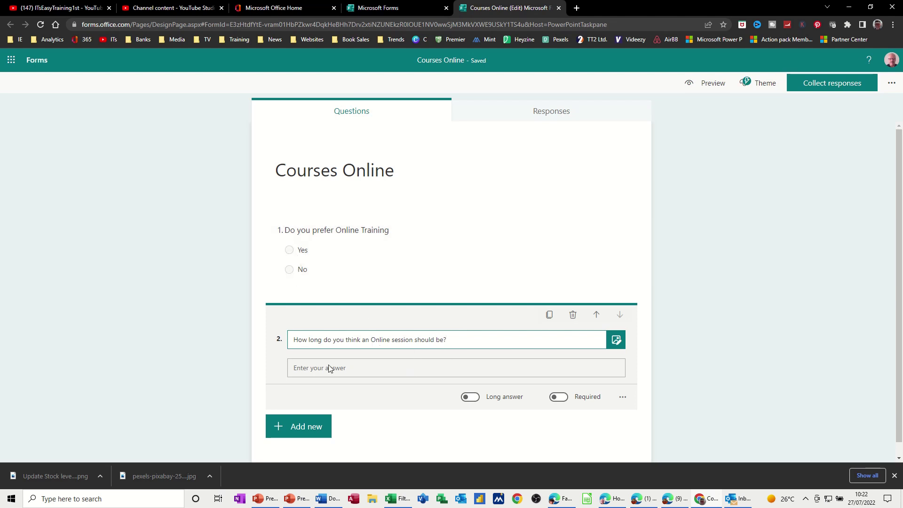
click(313, 430)
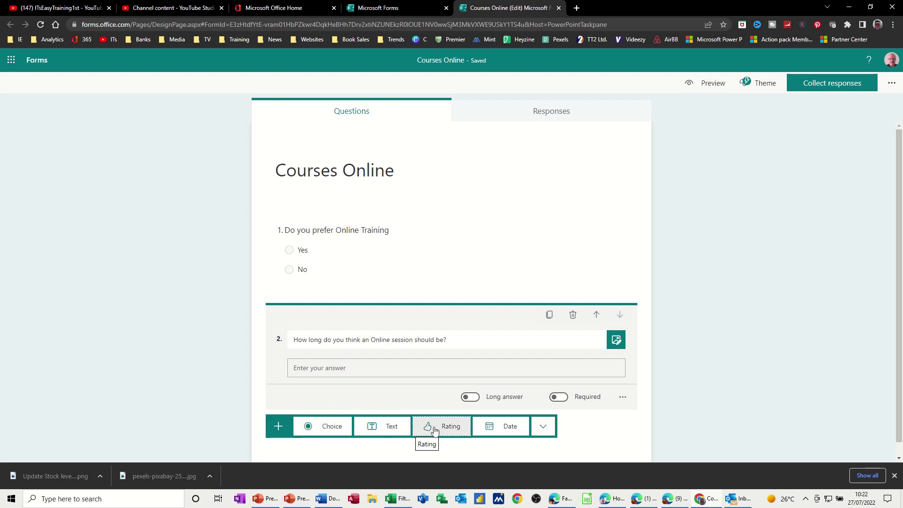
click(435, 428)
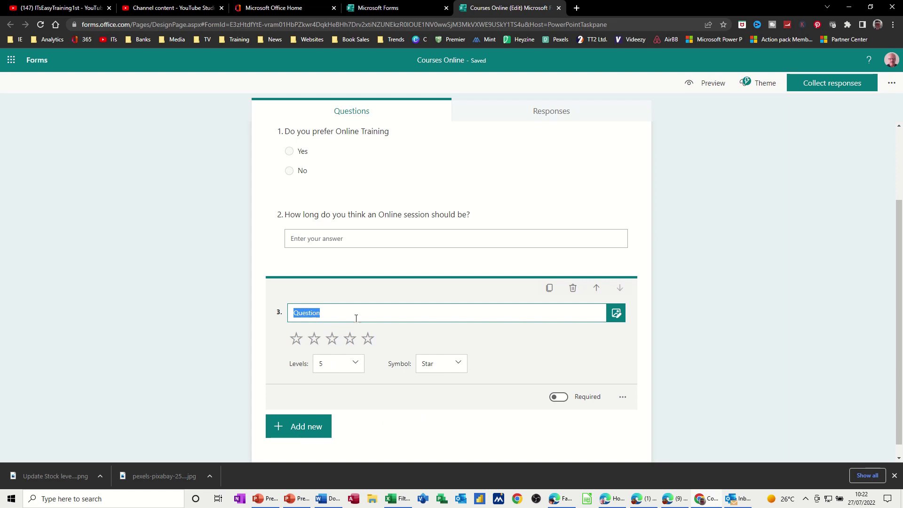
Step: Word question 3 'How do you rate this form' and add a 0–10 Net Promoter Score question 4
text(How do you rate this form)
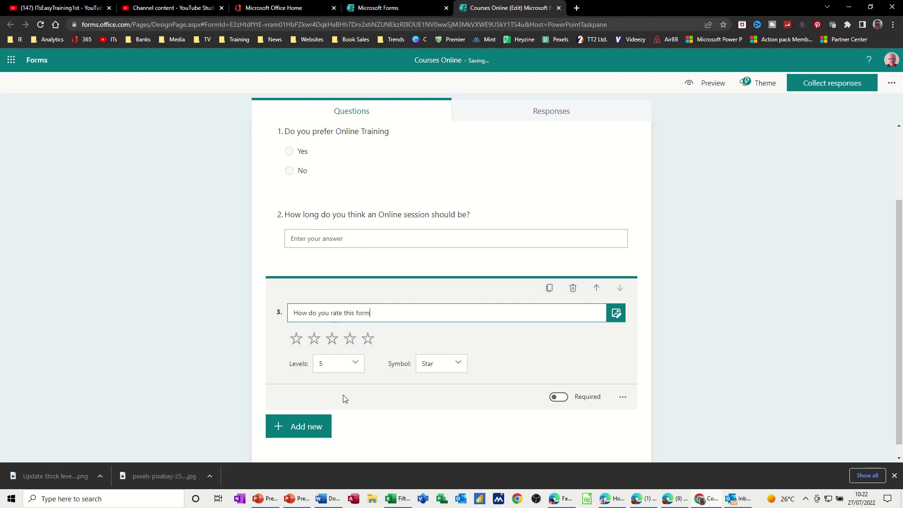
click(340, 429)
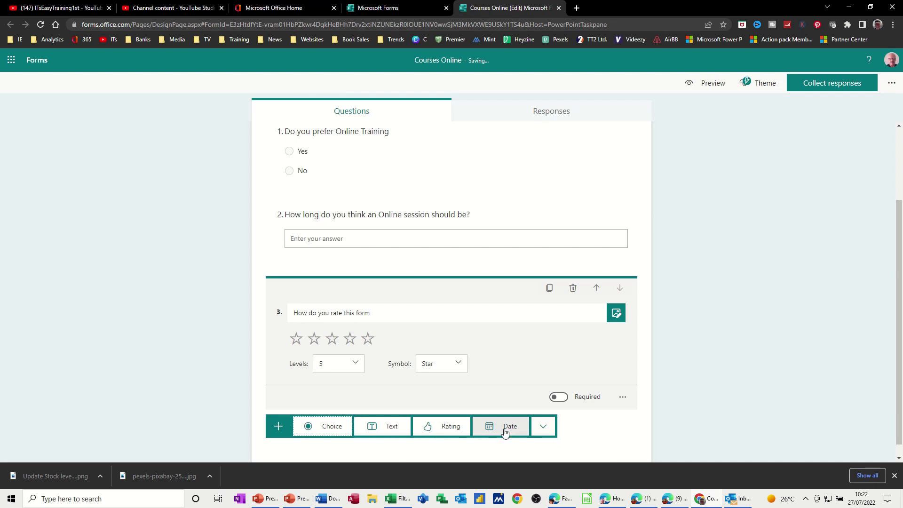
click(541, 428)
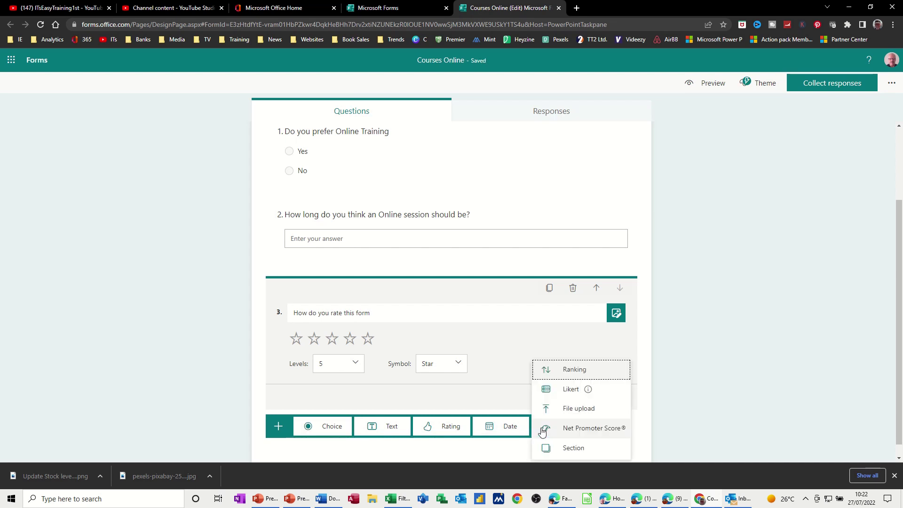
click(581, 429)
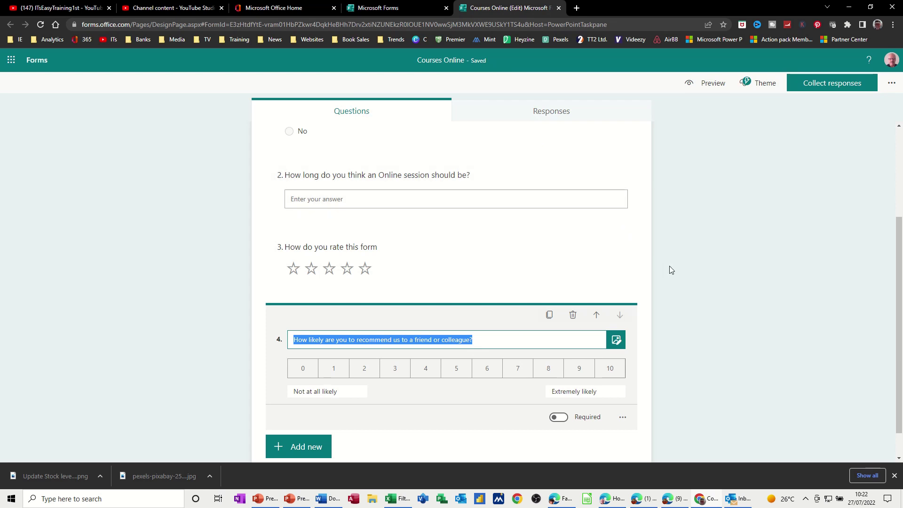
Step: Pick the Grass people football thumbnail from the Theme ideas pane
click(756, 82)
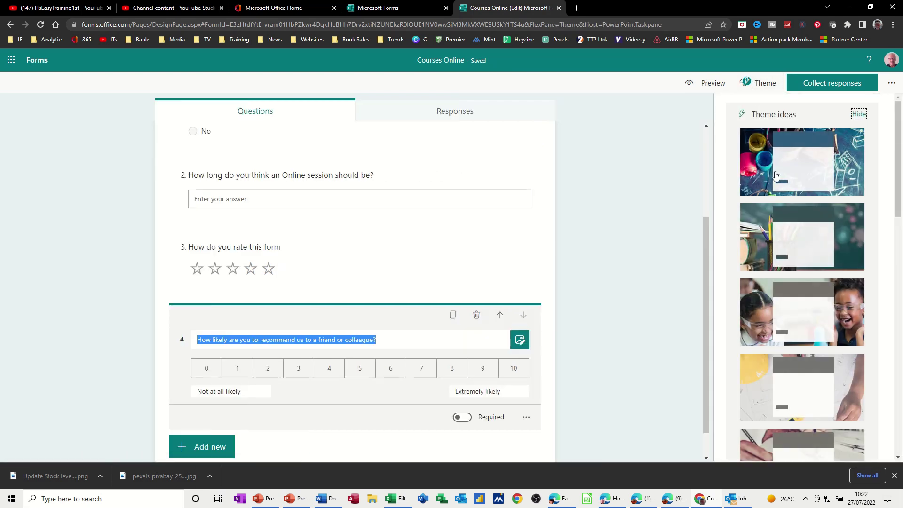
scroll(771, 389, down, 4)
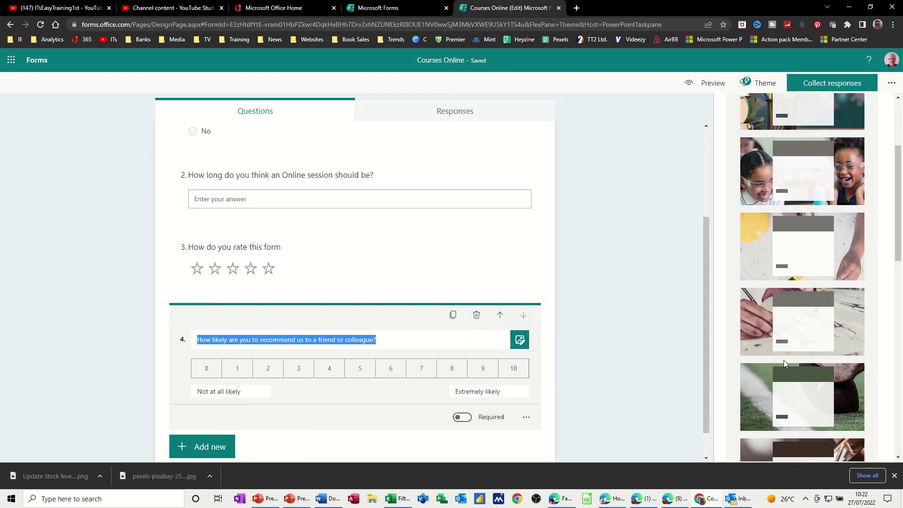
click(772, 377)
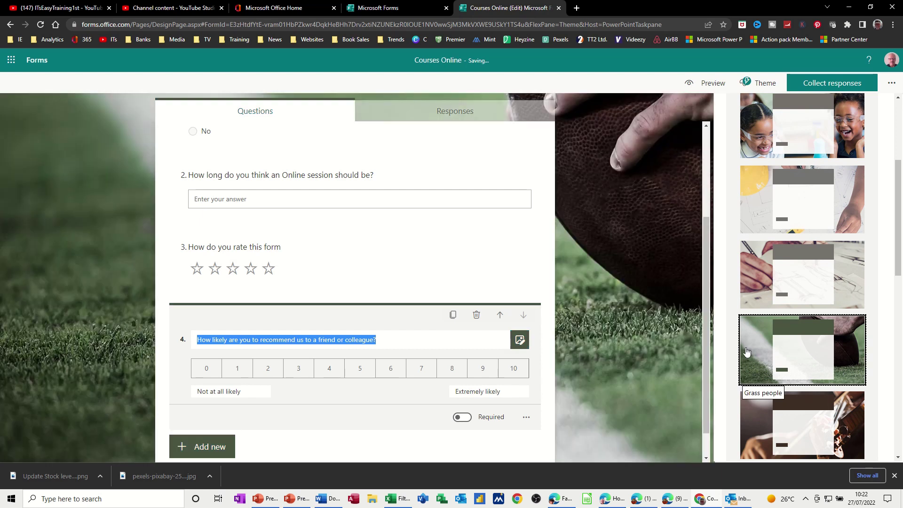
scroll(595, 235, up, 3)
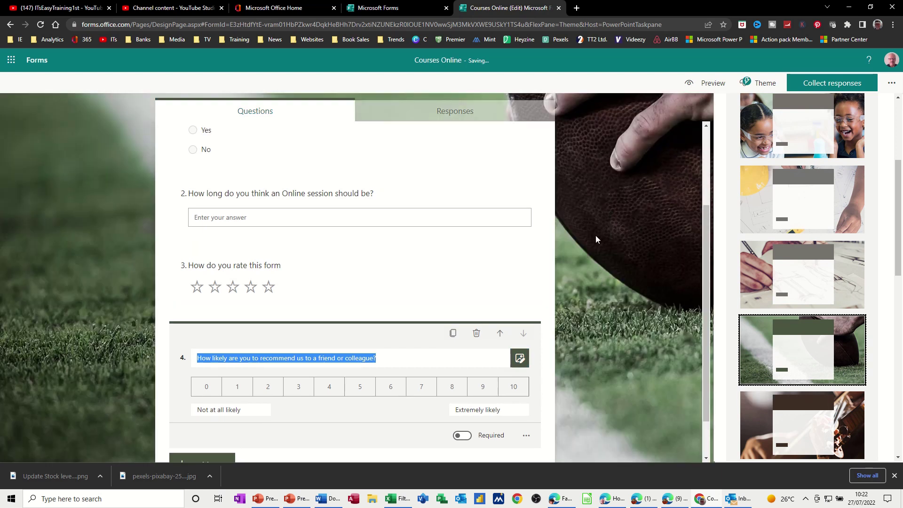
scroll(409, 170, up, 1)
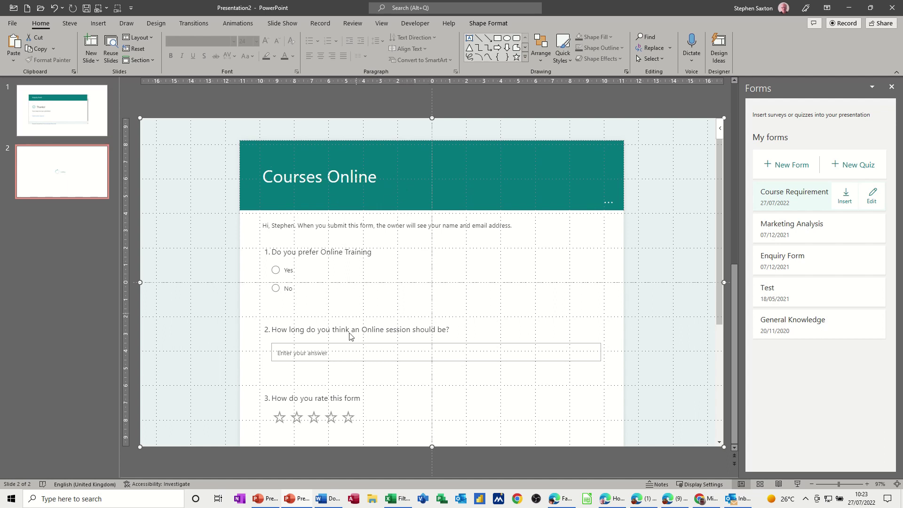
Step: Start the slideshow on the form slide and answer Yes and '6hrs' to the first two questions
click(797, 489)
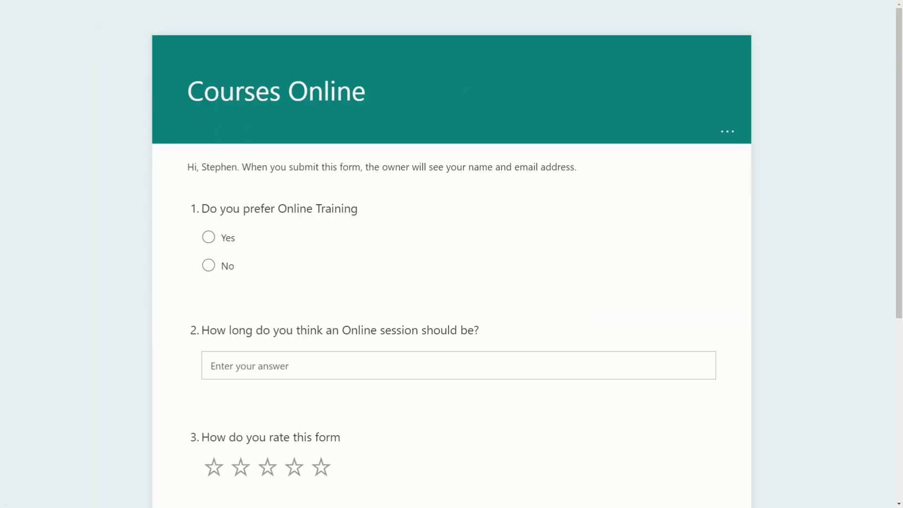
drag(900, 65, 788, 129)
click(208, 153)
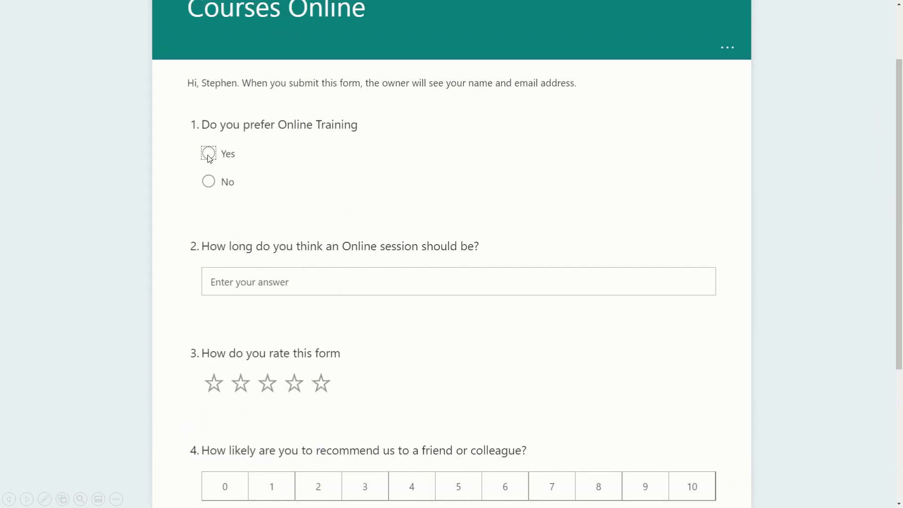
click(263, 285)
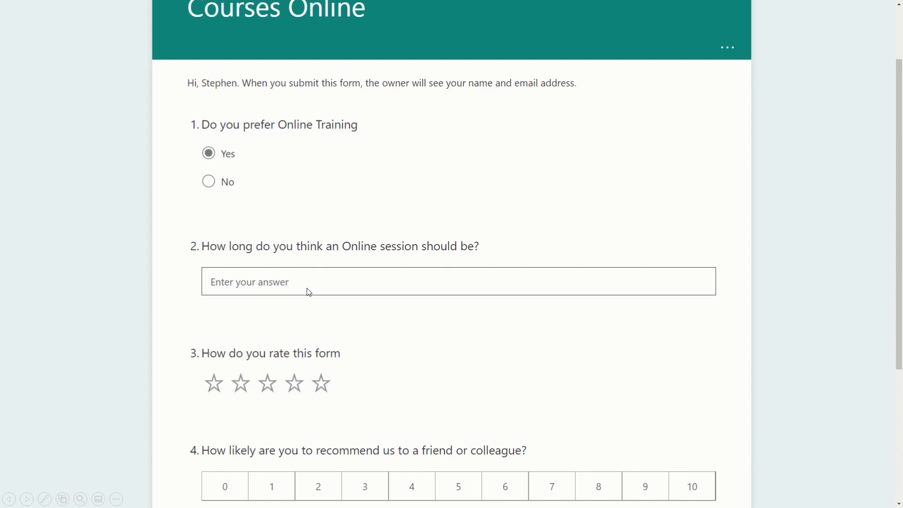
text(6hrs)
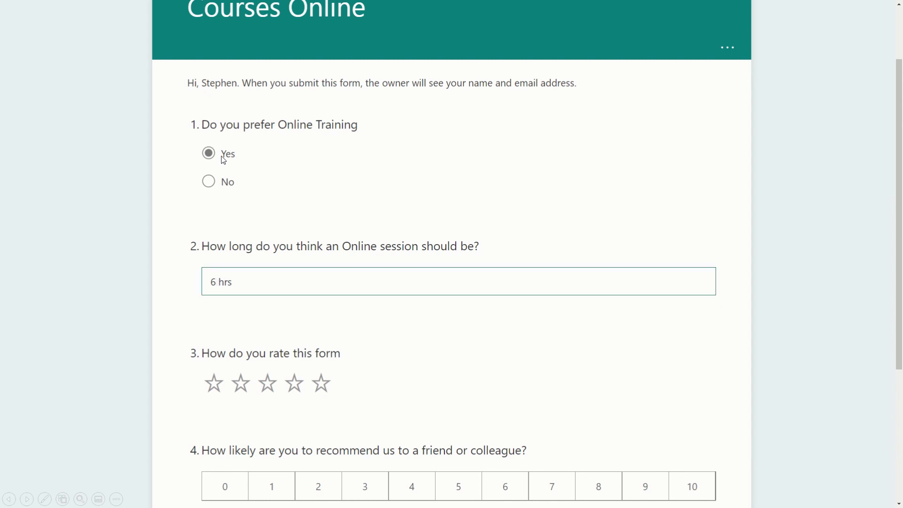
Step: Give the form five stars, rate the likelihood to recommend 10, and submit the response
click(321, 383)
click(698, 489)
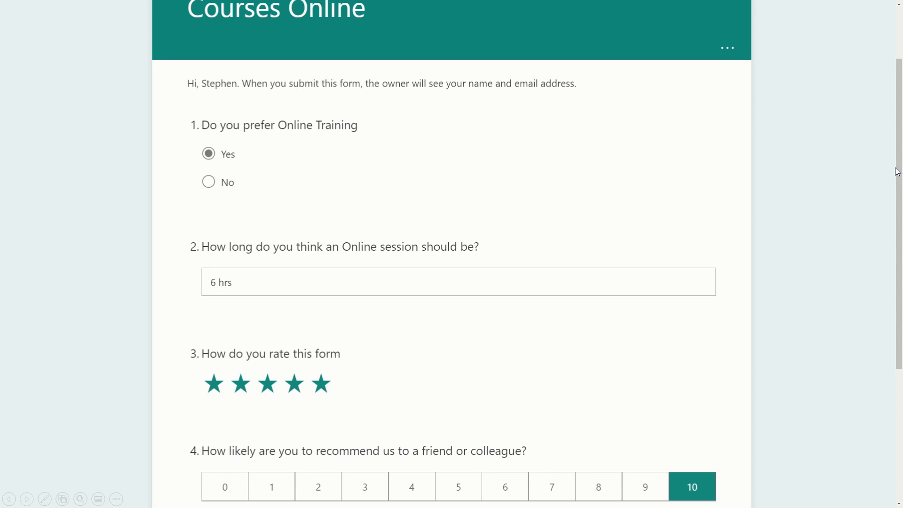
drag(899, 170, 897, 302)
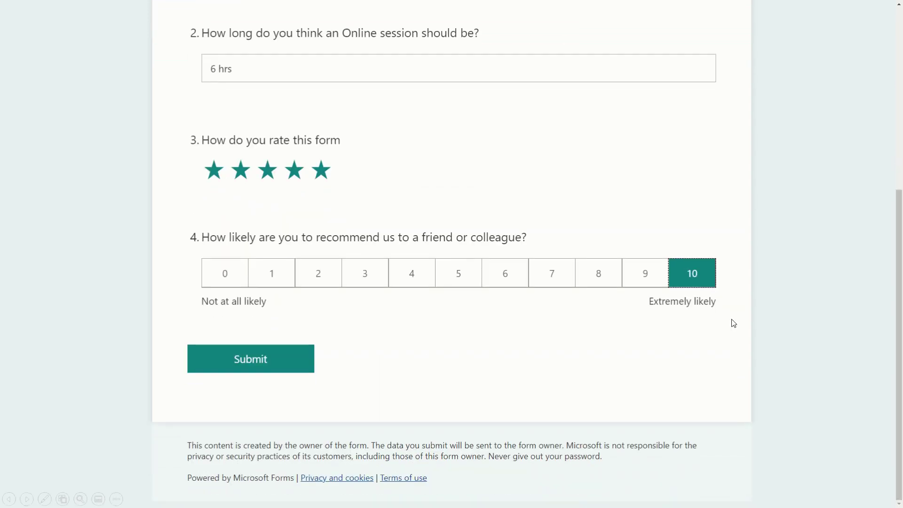
click(250, 360)
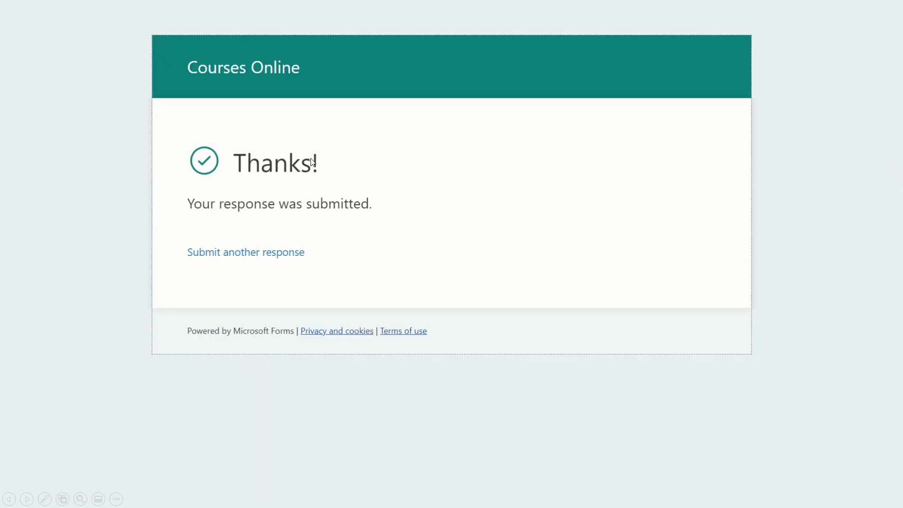
Step: End the slideshow and return to Microsoft Forms in Chrome
key(Escape)
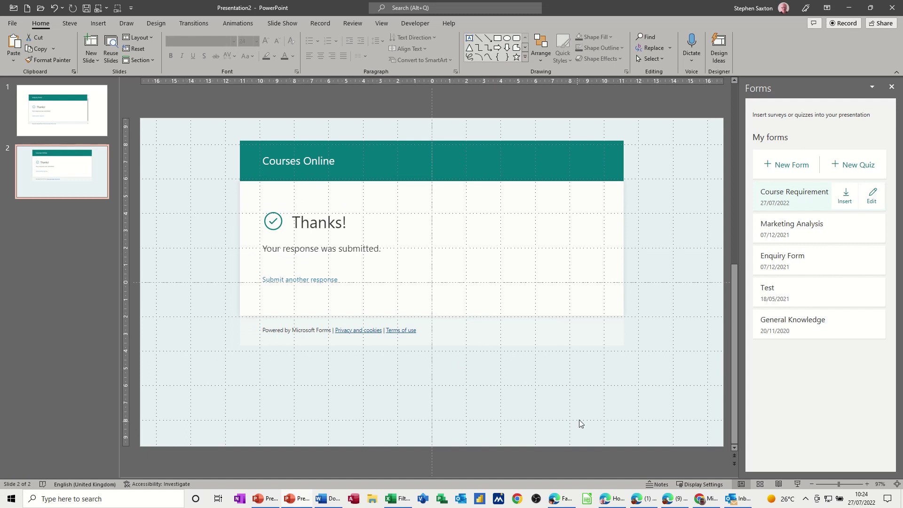
click(702, 500)
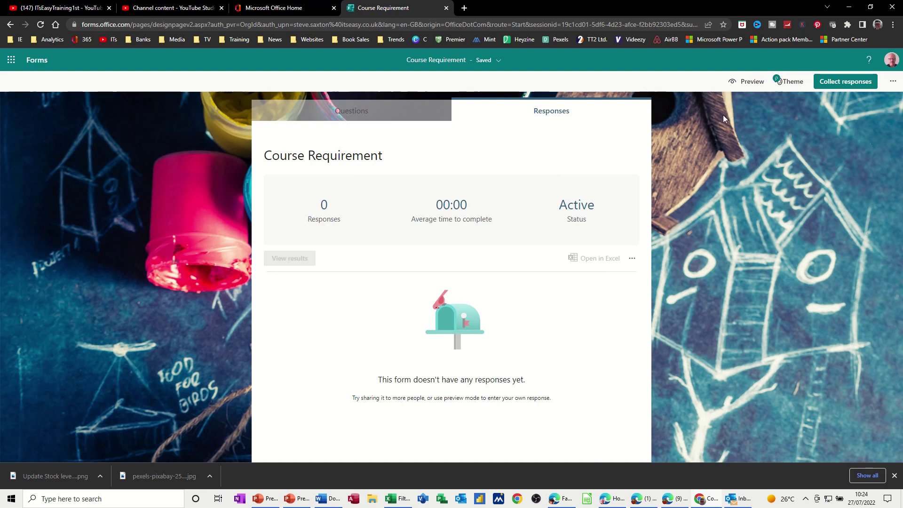
Step: Open Collect responses, keep 'Anyone can respond', and copy the Course Requirement form link
click(836, 82)
click(842, 83)
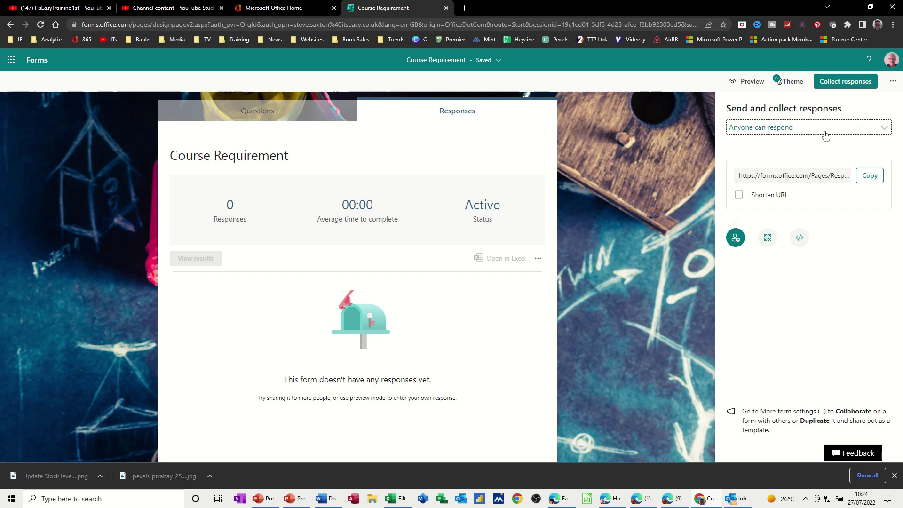
click(884, 133)
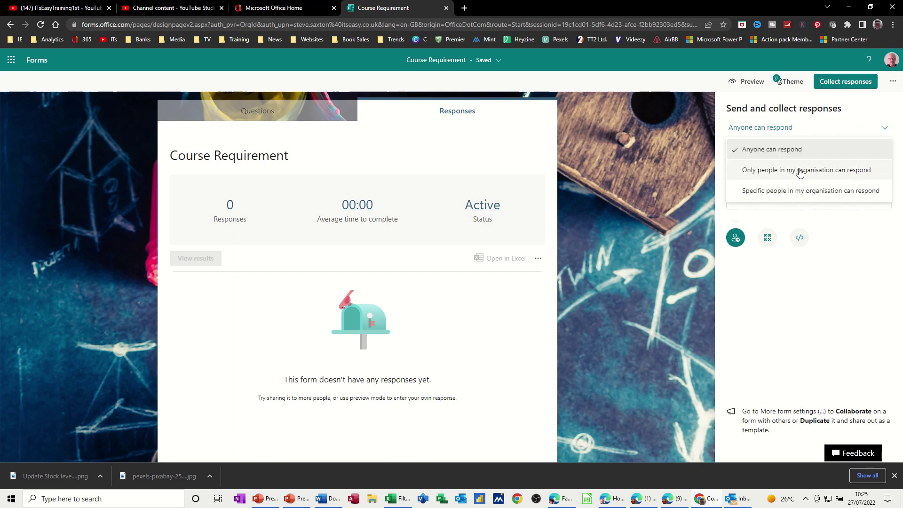
click(718, 208)
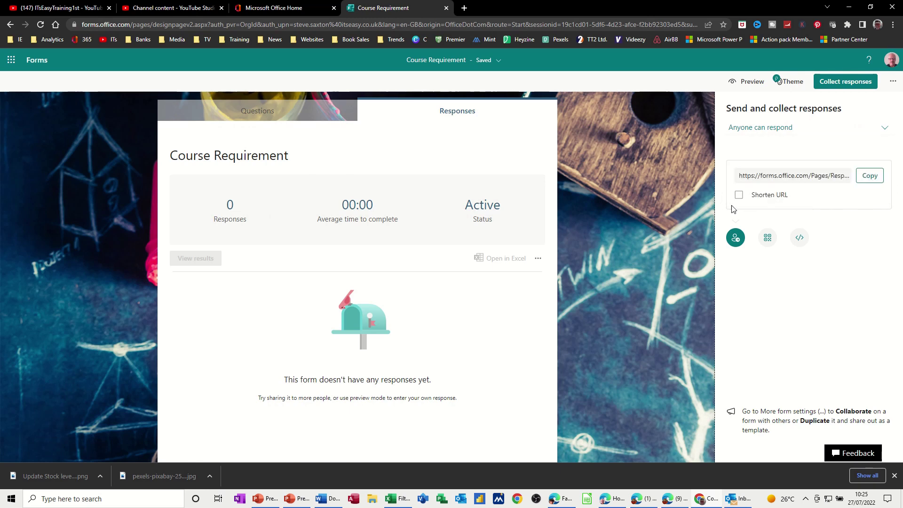
click(870, 175)
click(868, 176)
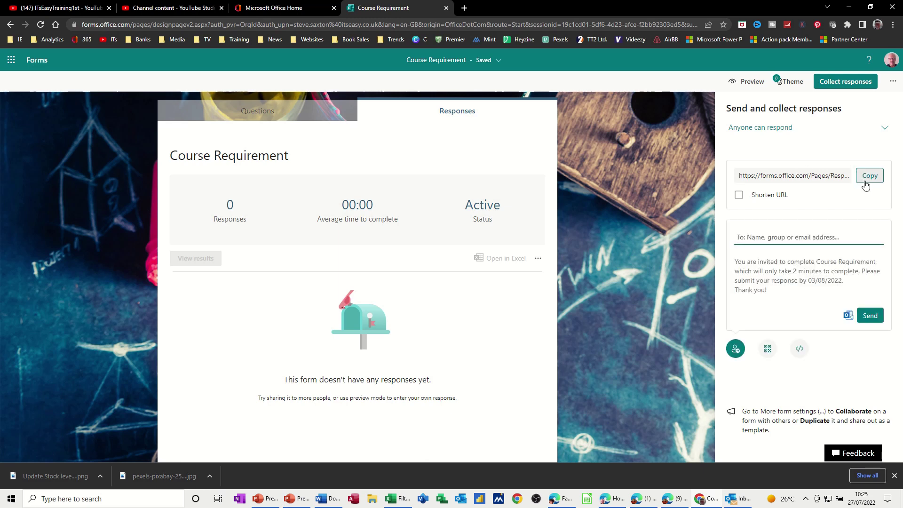
click(865, 184)
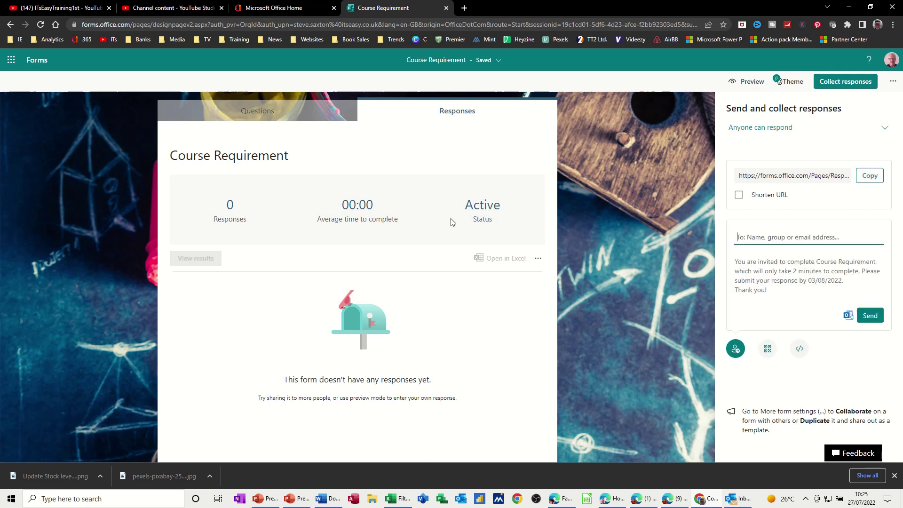